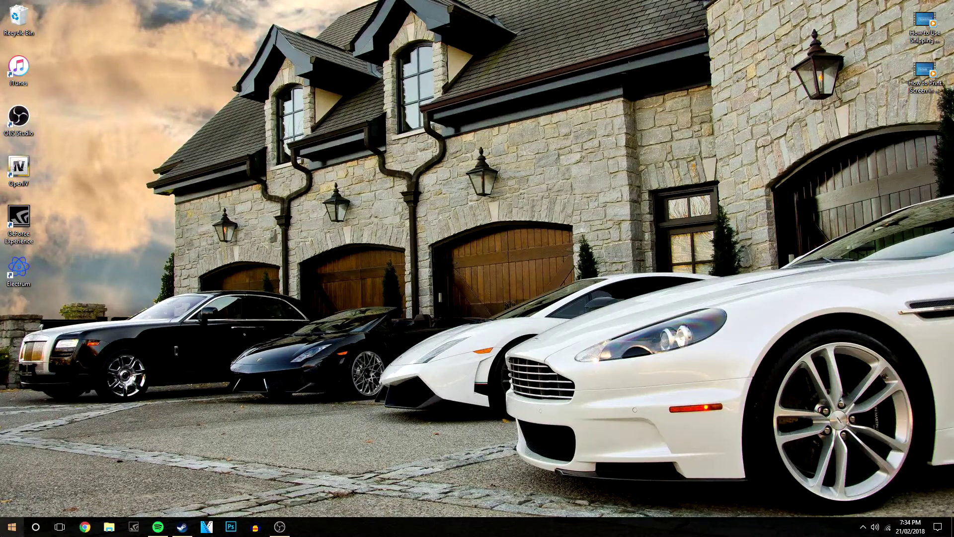
- Switch off 'Replace Command Prompt with Windows PowerShell' in Taskbar settings and verify the power-user menu
{"action": "right_click", "coordinate": [13, 526]}
{"action": "right_click", "coordinate": [503, 534]}
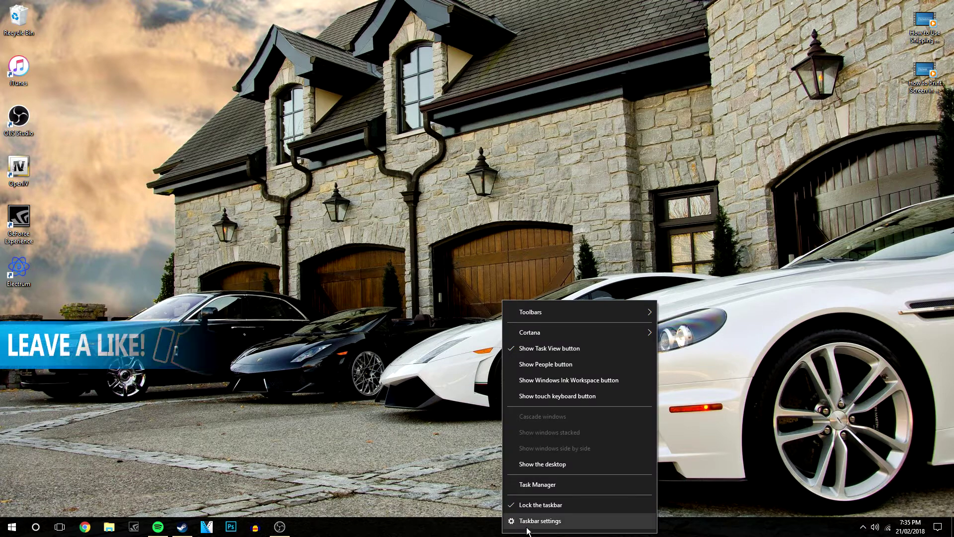
{"action": "left_click", "coordinate": [540, 521]}
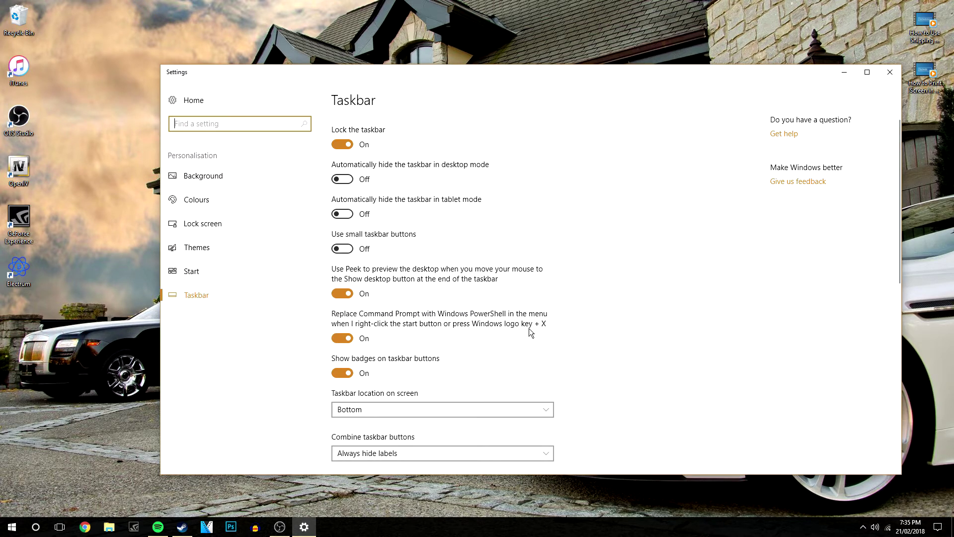
{"action": "left_click", "coordinate": [342, 338]}
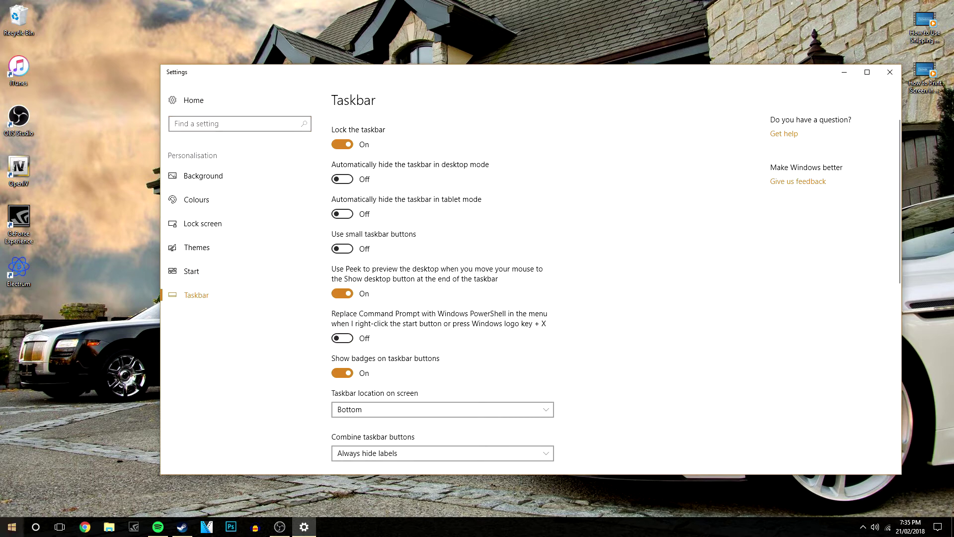
{"action": "right_click", "coordinate": [11, 526]}
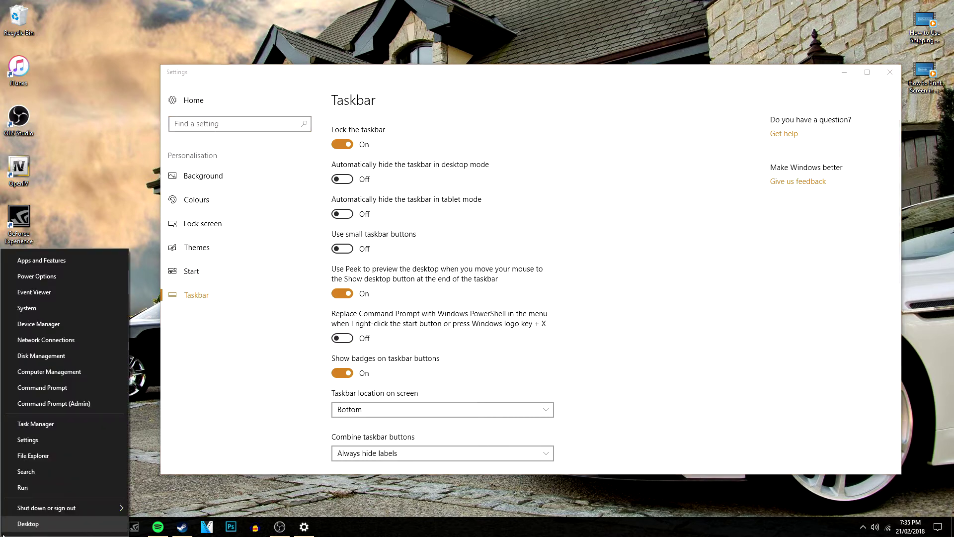
- Reopen the Win+X menu and launch Command Prompt from it
{"action": "left_click", "coordinate": [37, 407]}
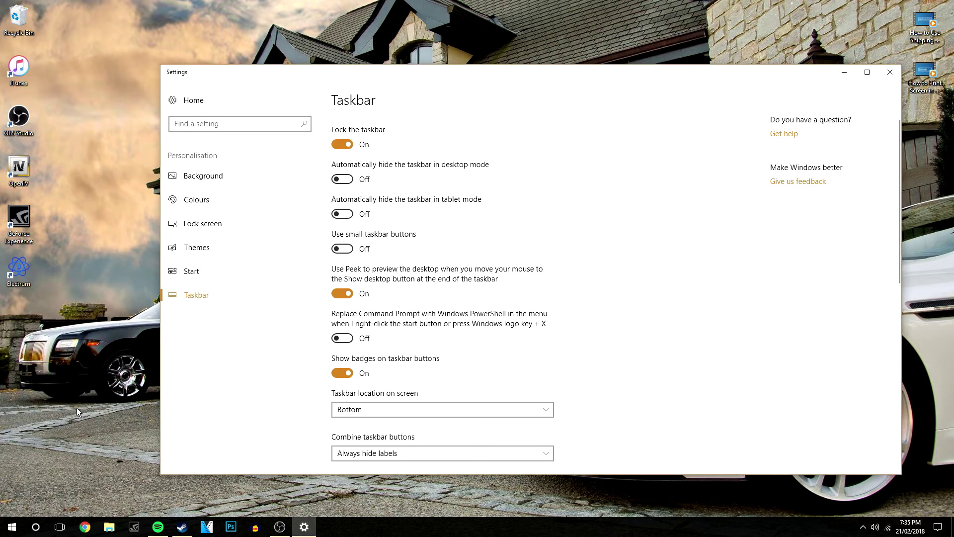
{"action": "key", "text": "super+x"}
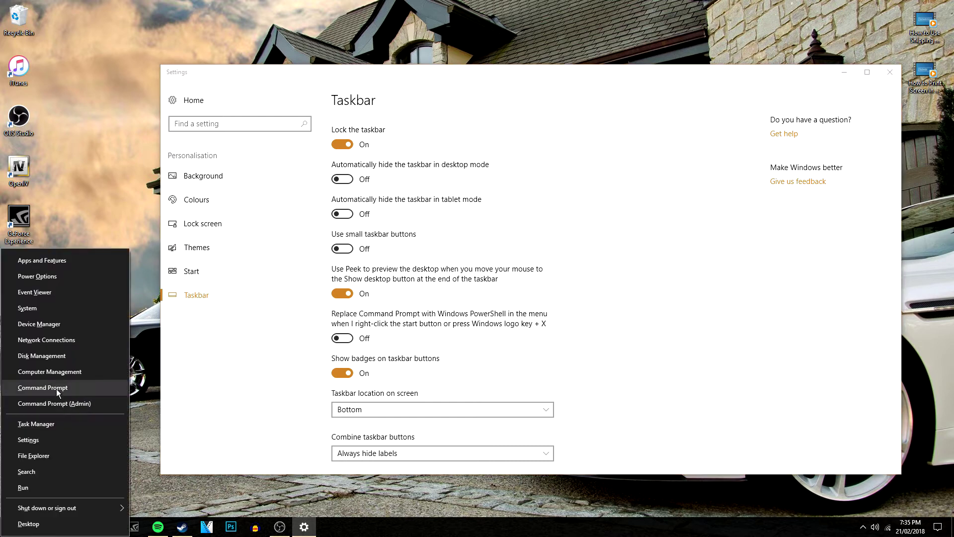
{"action": "left_click", "coordinate": [51, 403]}
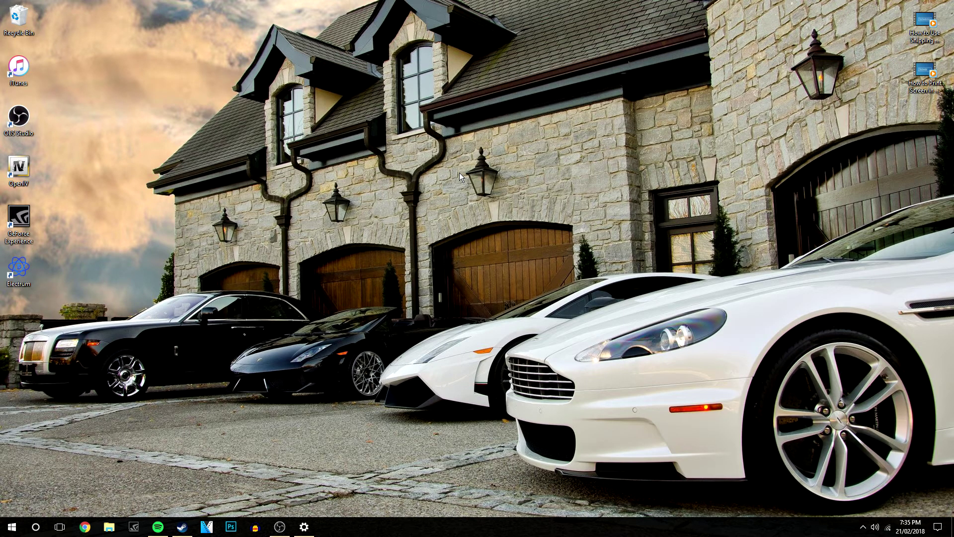